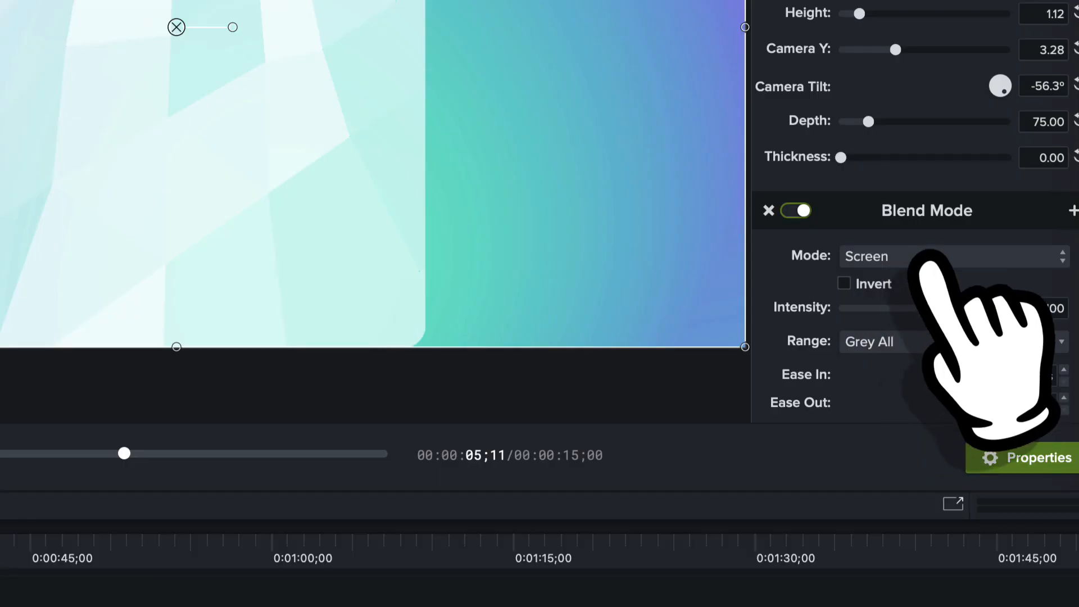
Set the papertriangles clip's blend mode to Linear Burn and preview the result at an earlier time.
left_click(930, 258)
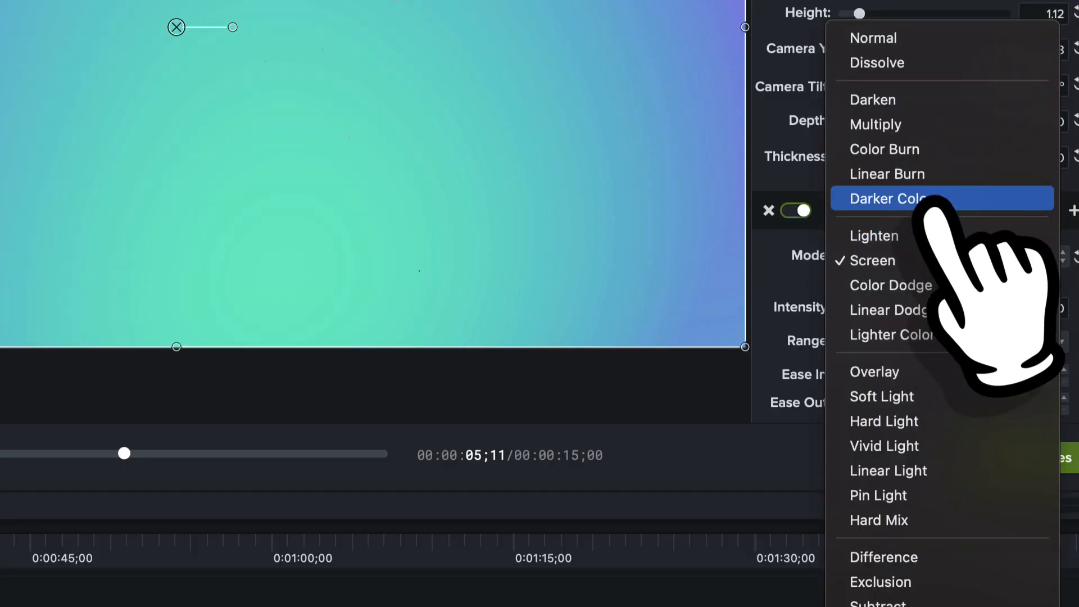
left_click(929, 174)
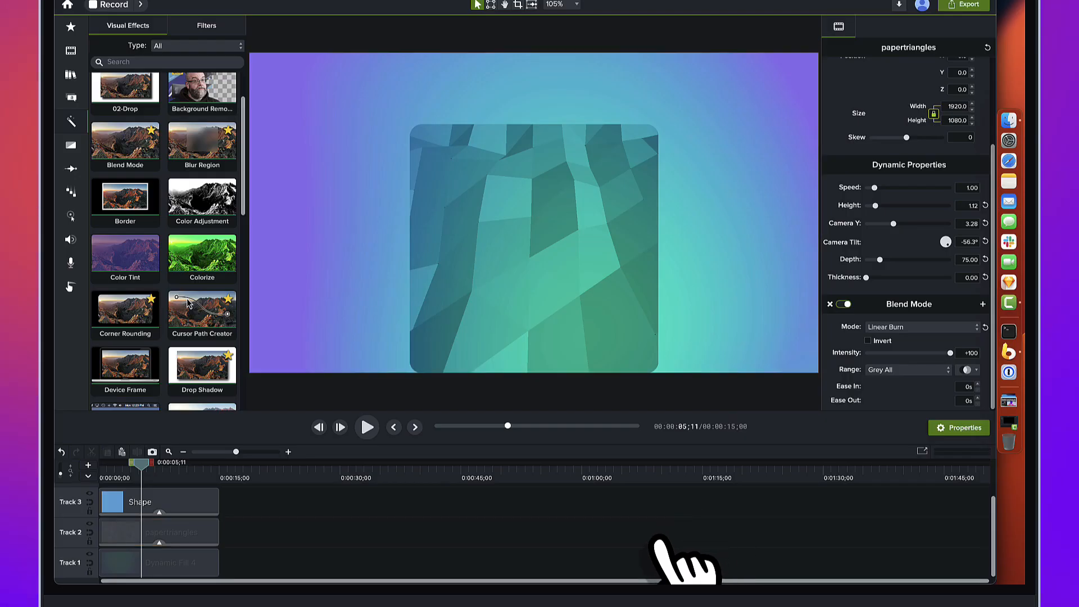
left_click(656, 538)
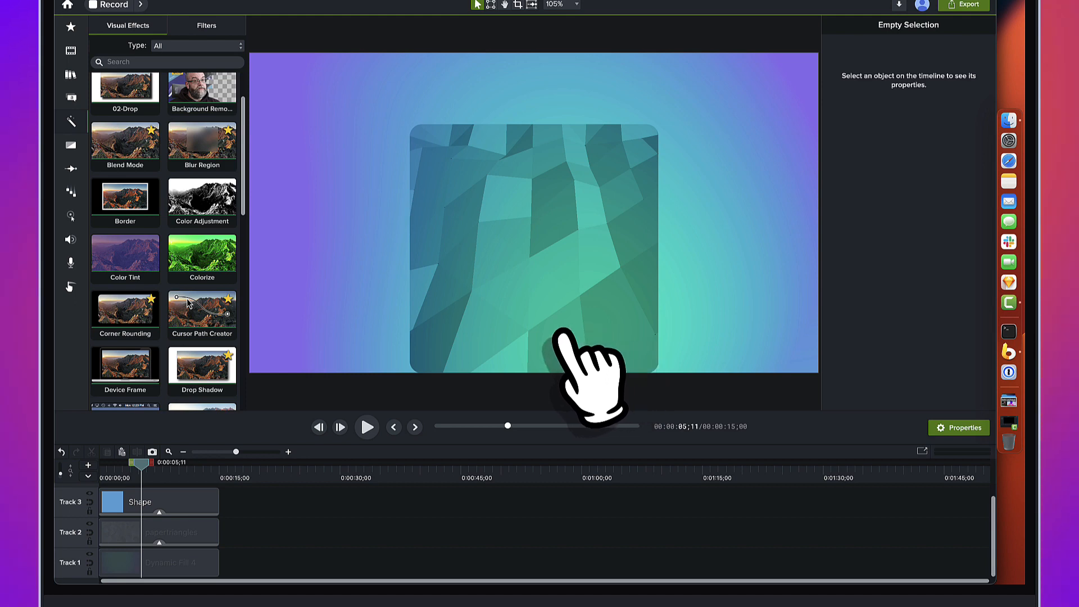
left_click_drag(147, 465, 122, 468)
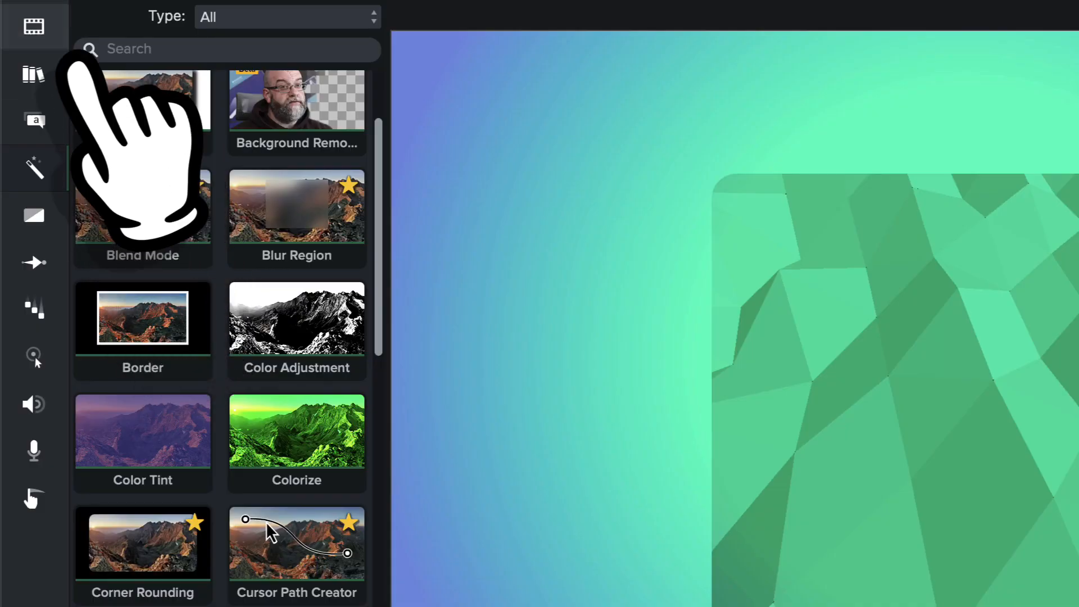
Add the IMG_0131 video from the media bin to a new track above the Shape, starting at 0:00:00;00.
left_click(34, 26)
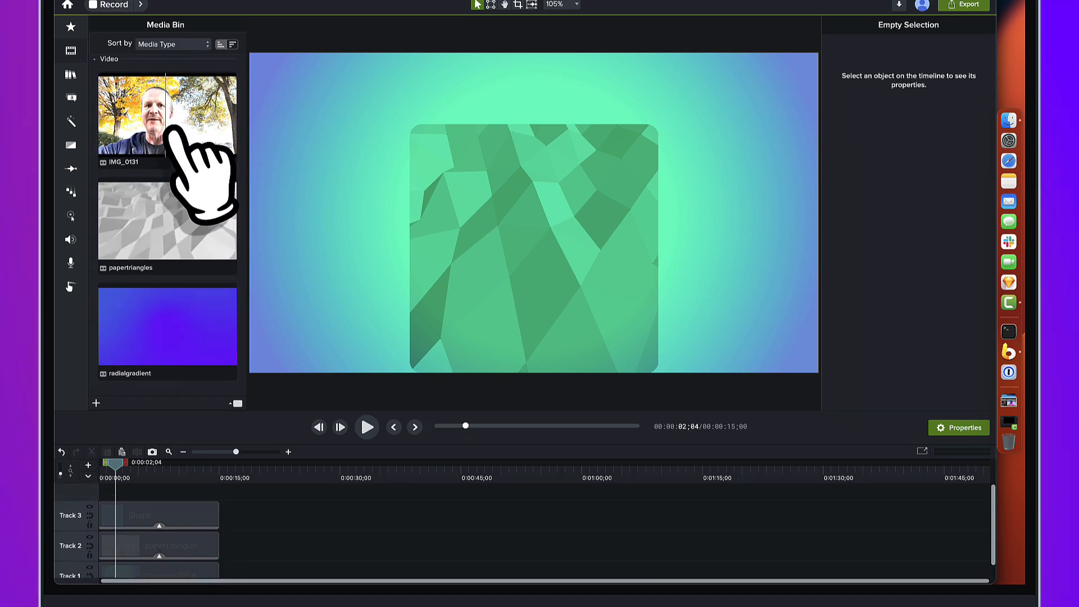
left_click_drag(172, 126, 125, 484)
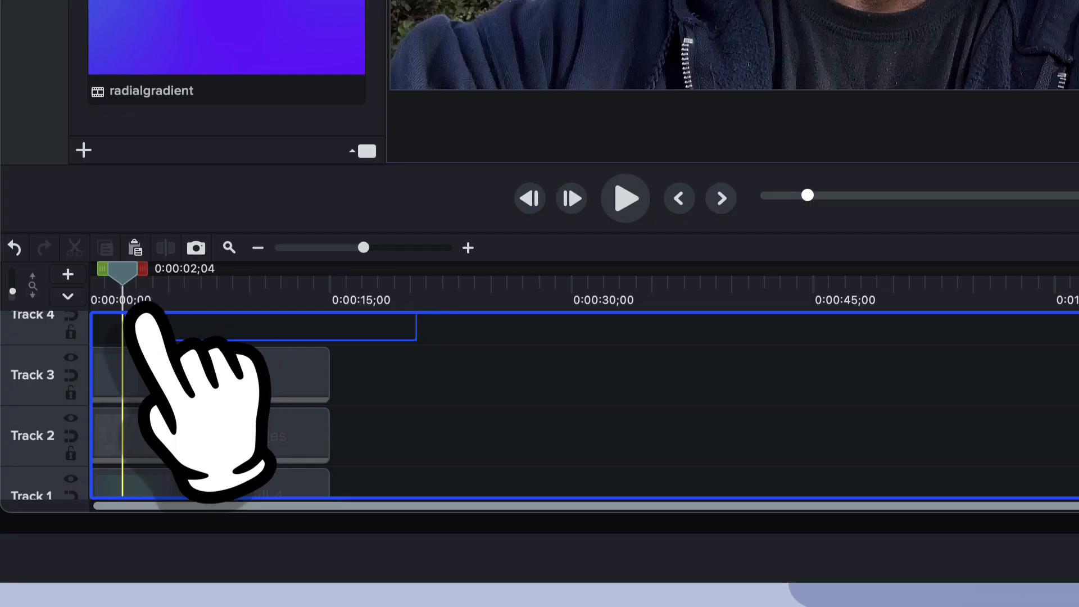
left_click_drag(143, 311, 138, 312)
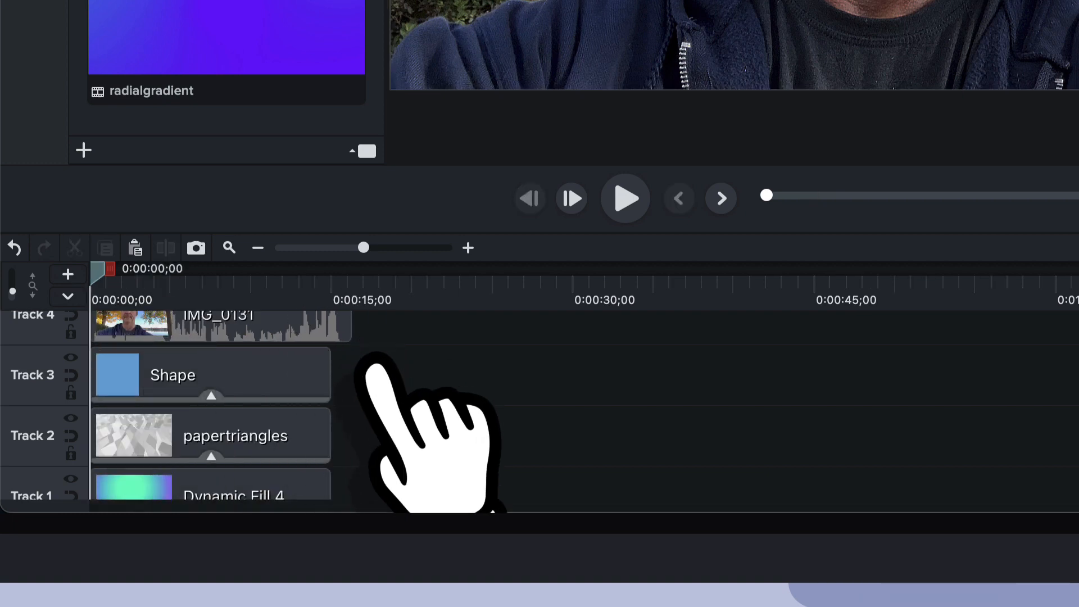
Extend the Shape, papertriangles and Dynamic Fill clips together to the end of the IMG_0131 clip.
left_click_drag(361, 371, 302, 505)
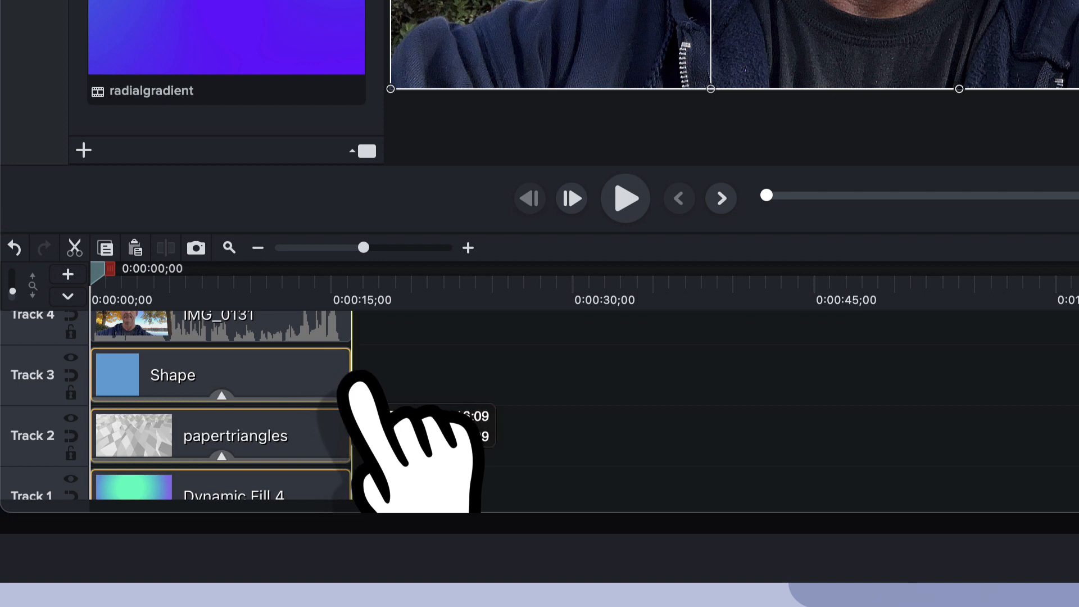
left_click(405, 382)
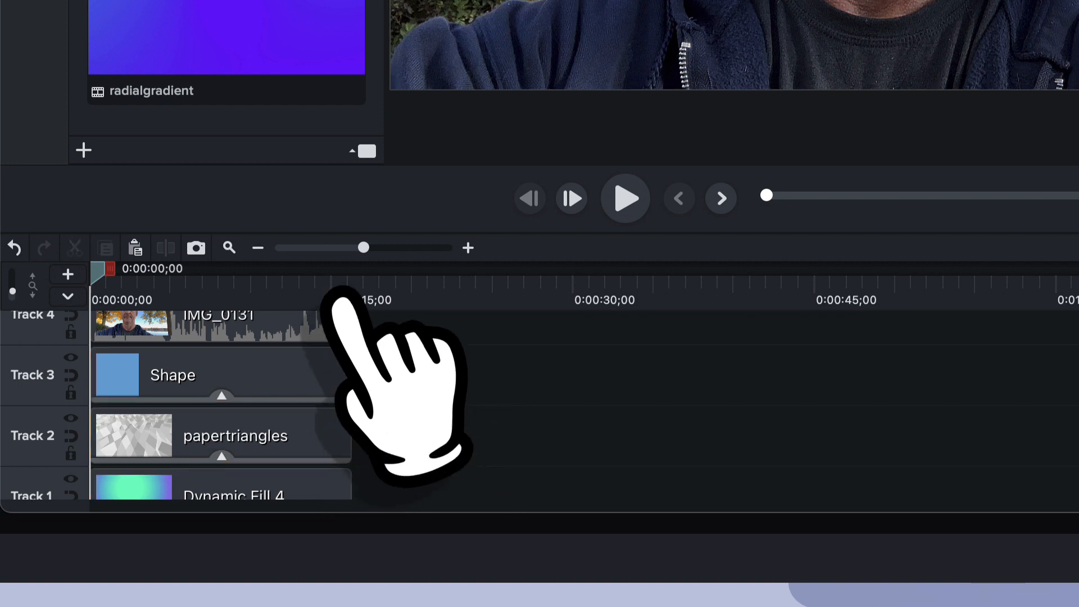
Apply the Background Removal effect to the IMG_0131 video.
left_click_drag(335, 291, 279, 291)
mouse_move(194, 473)
left_mouse_down()
mouse_move(212, 479)
mouse_move(184, 474)
left_mouse_up()
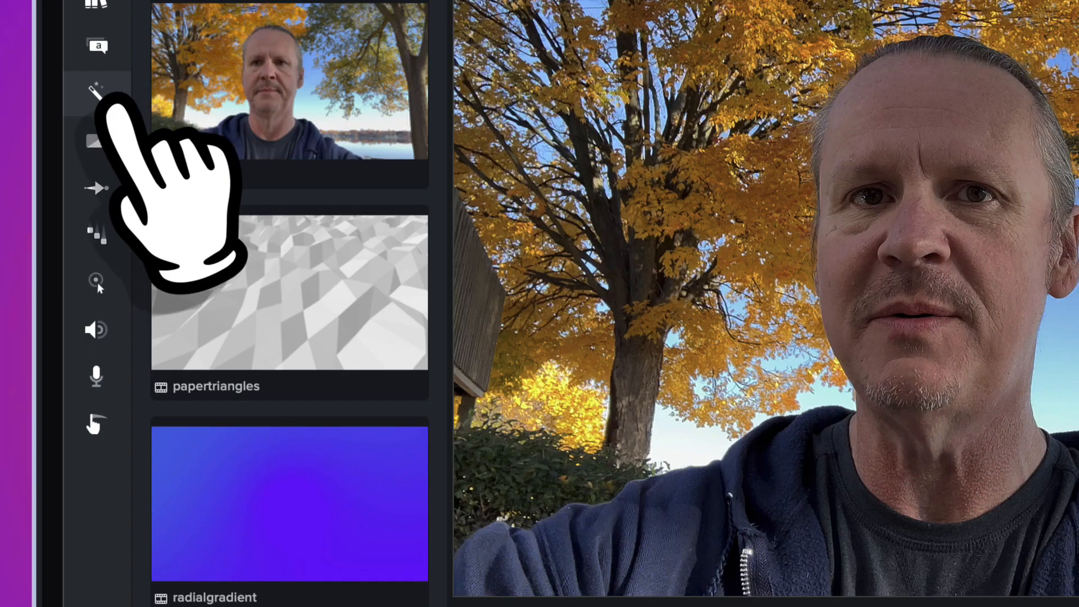
left_click(72, 121)
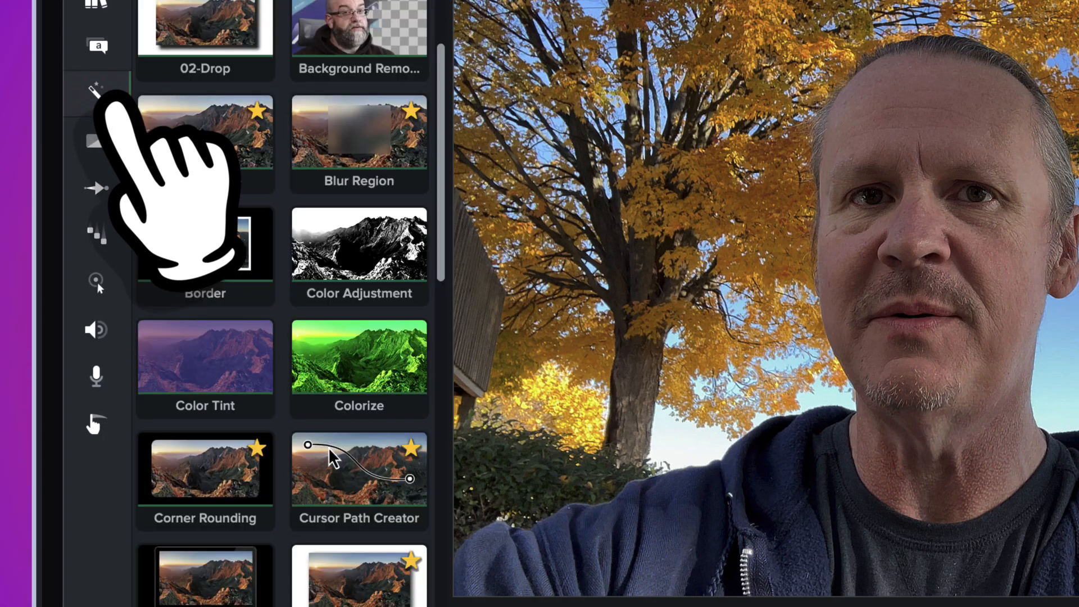
scroll(278, 156, "up", 2)
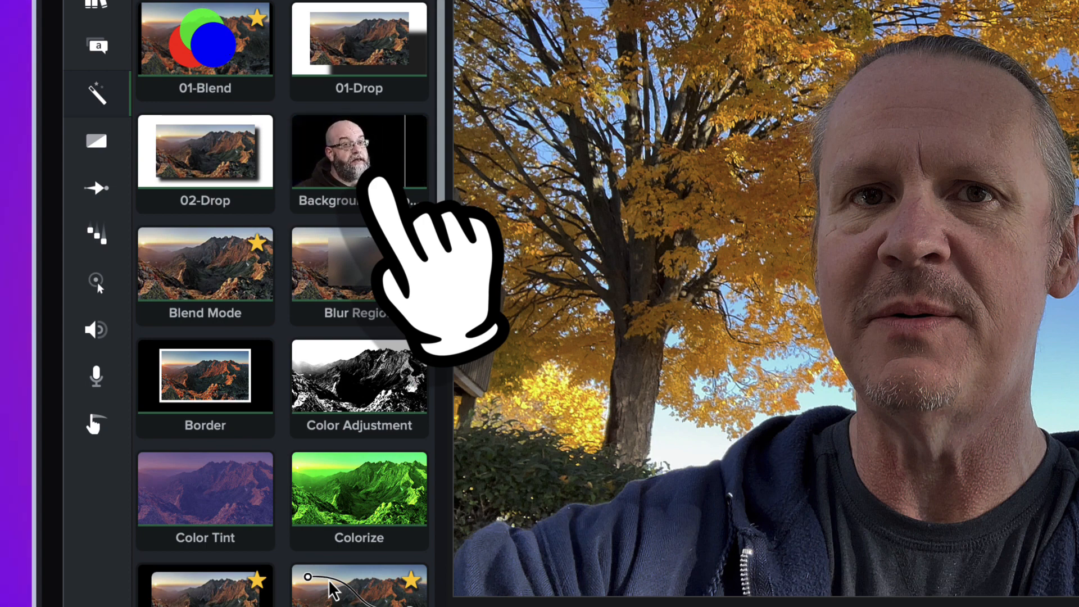
left_click_drag(375, 179, 610, 191)
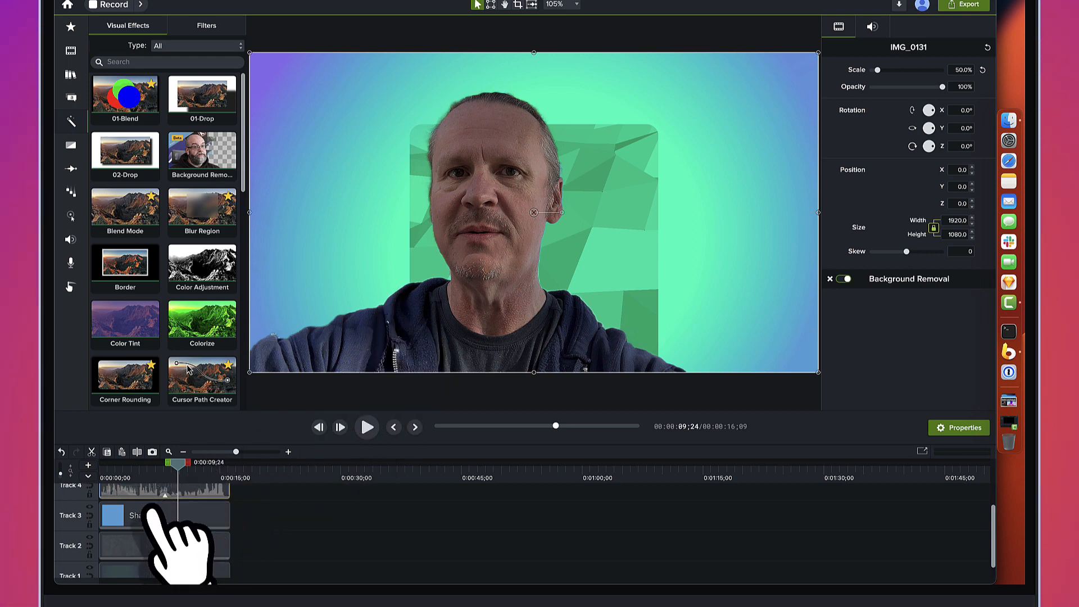
At 0:00:07;24, nudge the IMG_0131 video to X position 150 to center the speaker over the rounded square.
left_click_drag(178, 465, 163, 465)
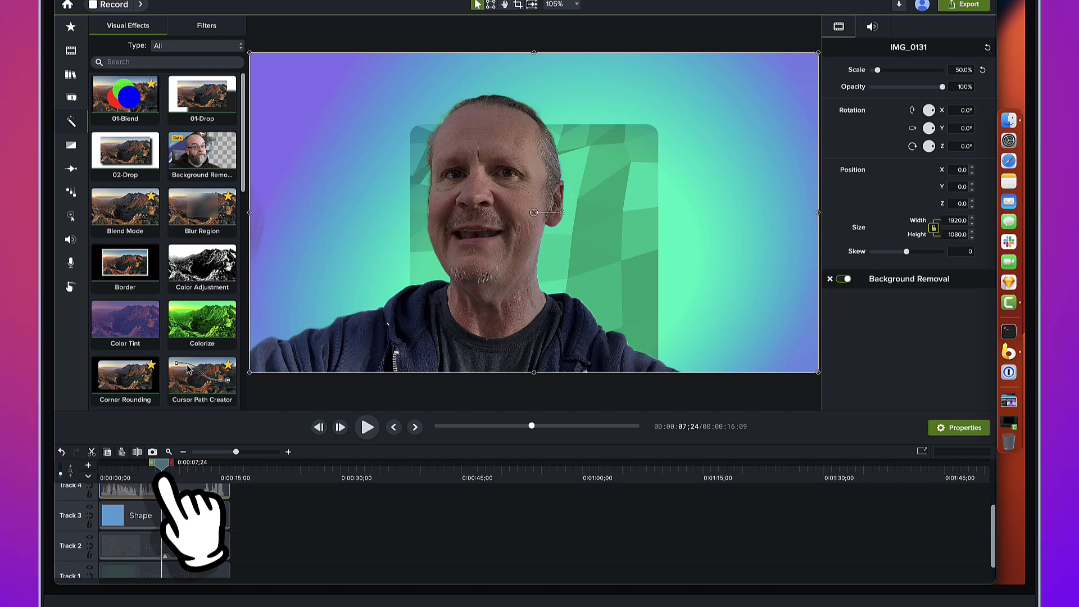
key("shift+Right")
key("shift+Right")
key("shift+Right")
key("shift+Right")
key("shift+Right")
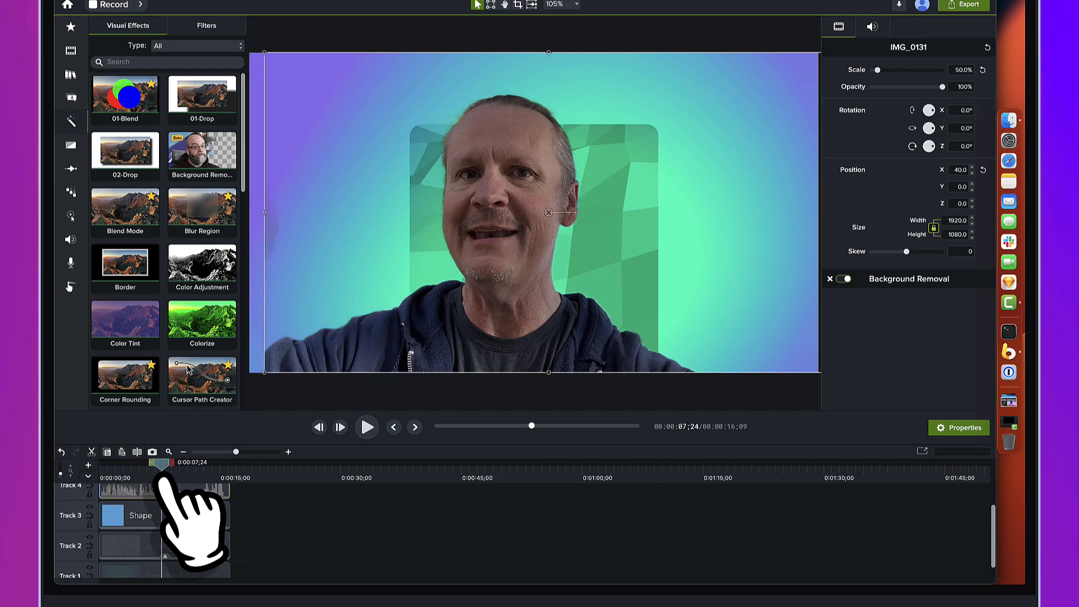
key("shift+Right")
key("shift+Right")
key("shift+Right")
key("shift+Right")
key("shift+Right")
key("shift+Right")
key("shift+Right")
key("shift+Right")
key("shift+Right")
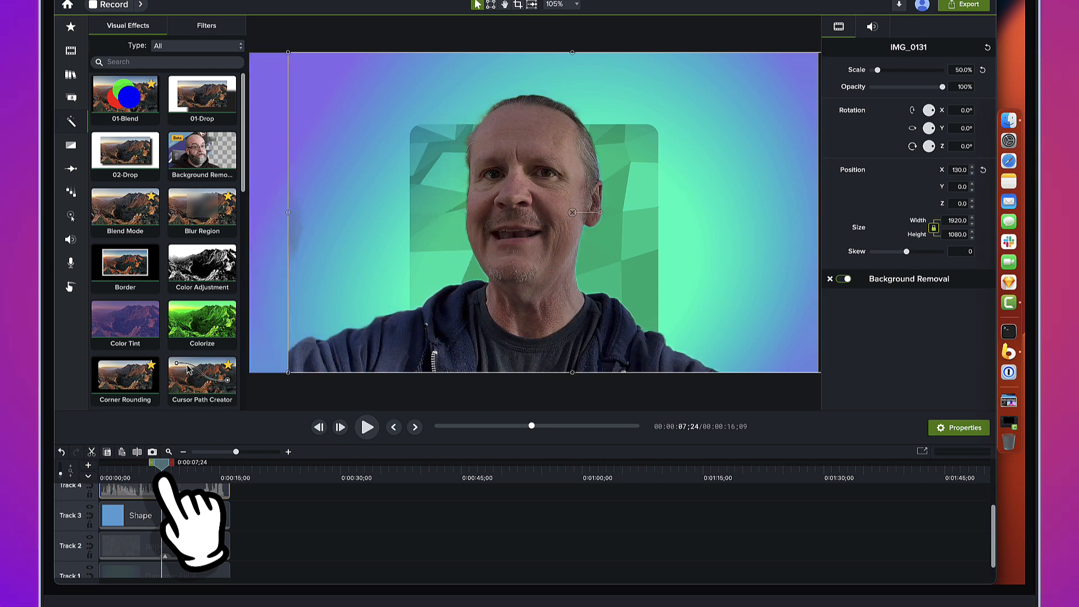
key("shift+Right")
key("shift+Right")
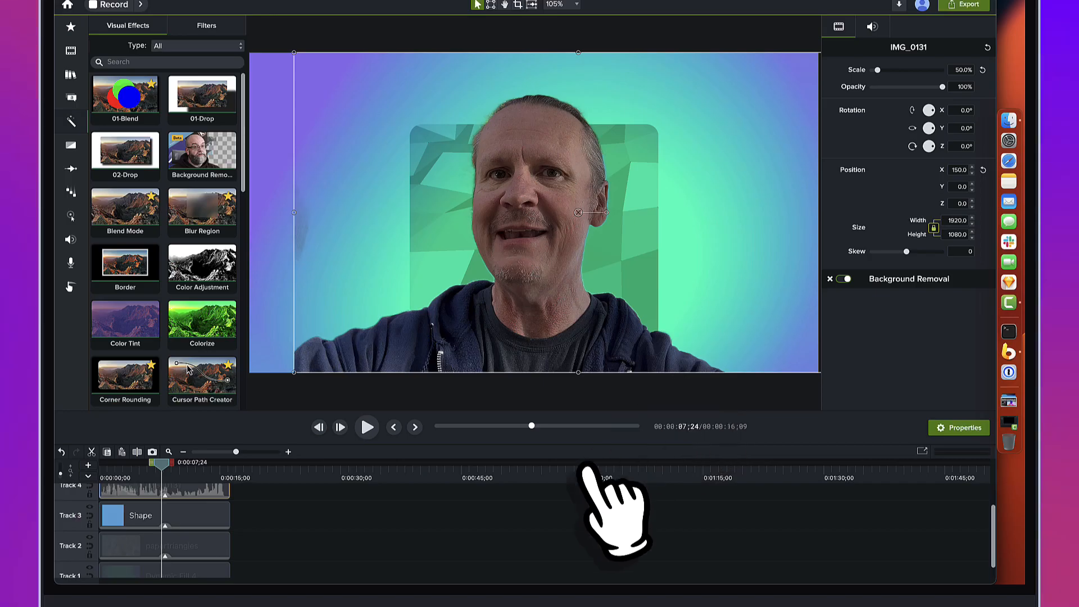
Try to crop the left side of the IMG_0131 video to the edge of the rounded square.
left_click(507, 546)
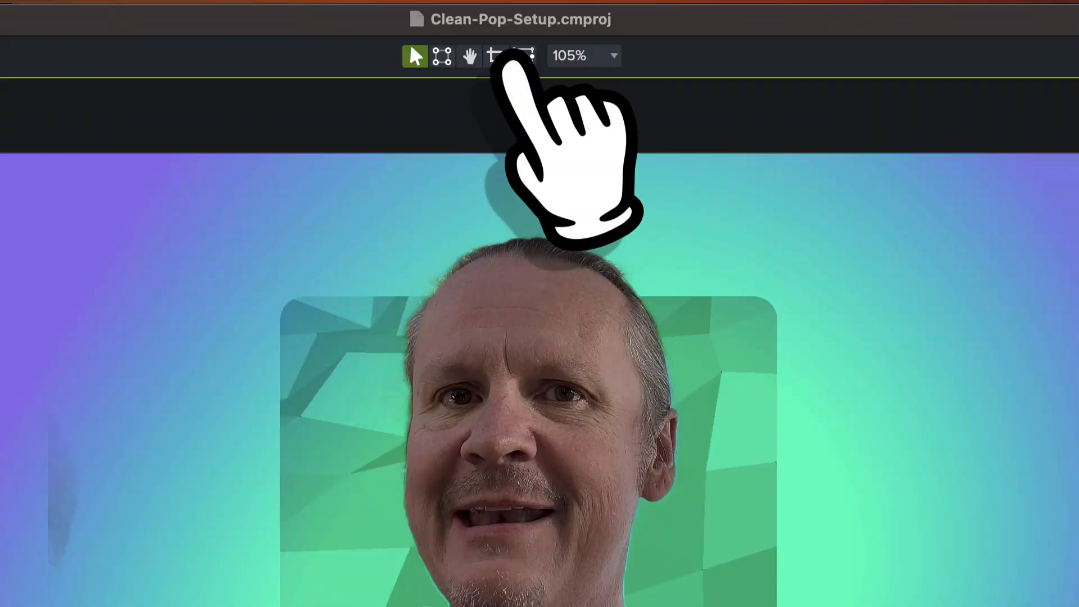
left_click(518, 5)
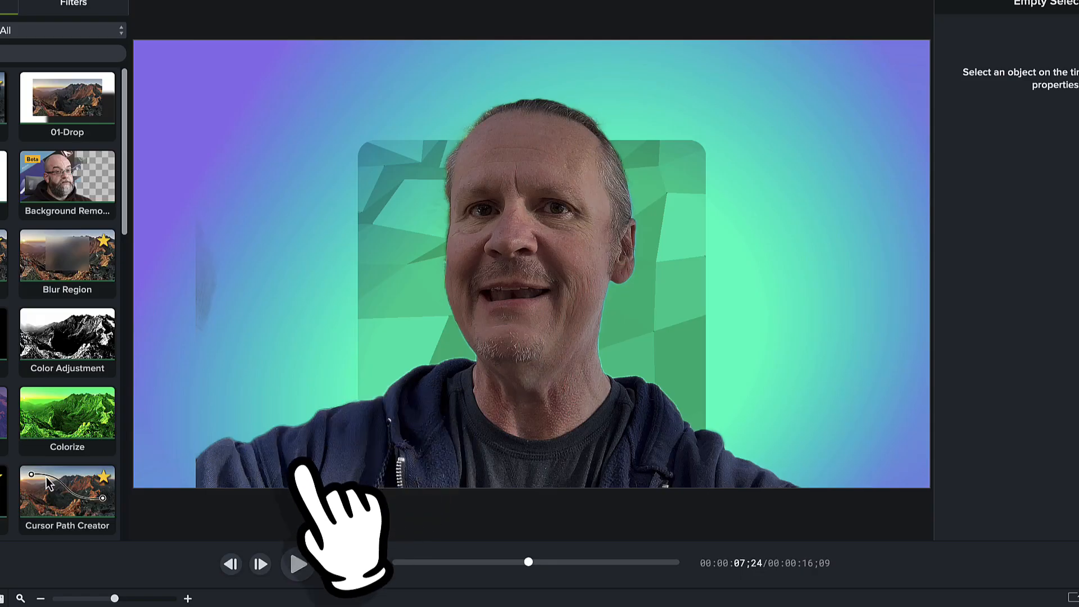
left_click(298, 466)
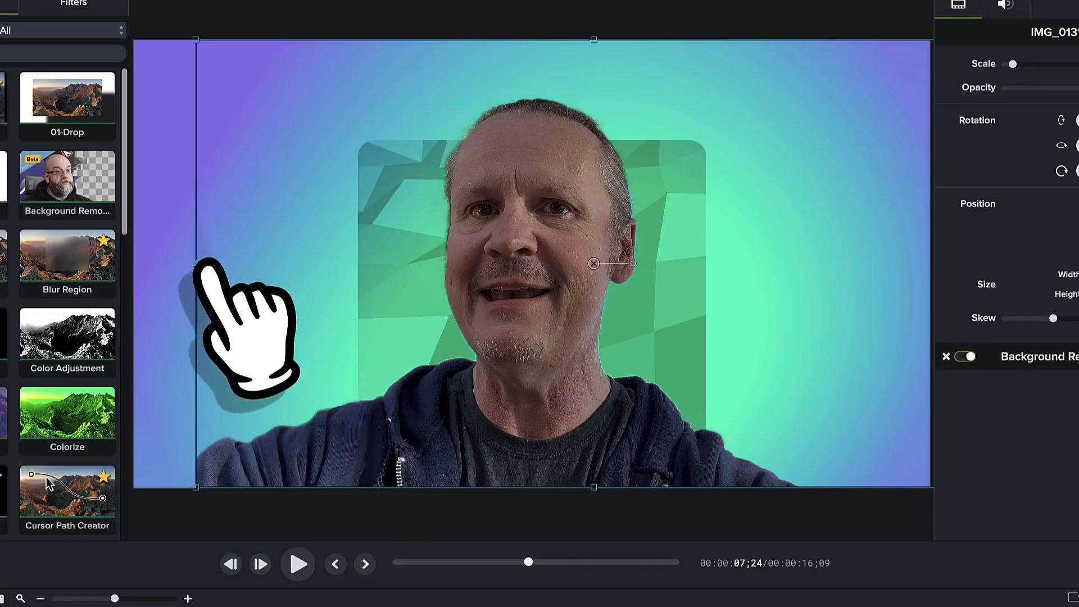
left_click_drag(203, 263, 364, 282)
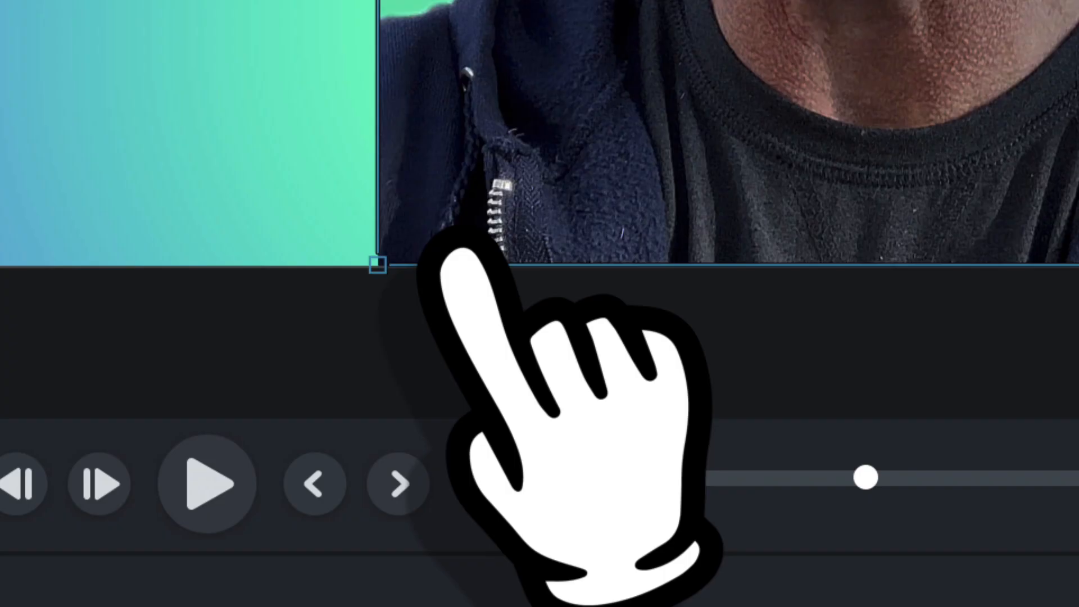
scroll(419, 281, "up", 5)
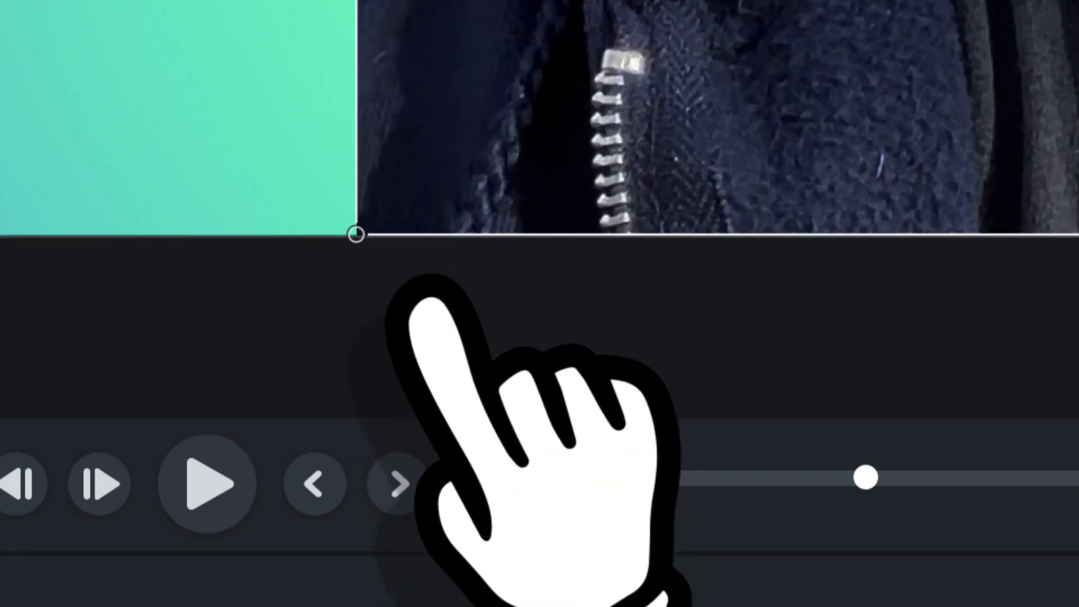
scroll(404, 289, "up", 2)
scroll(354, 249, "up", 5)
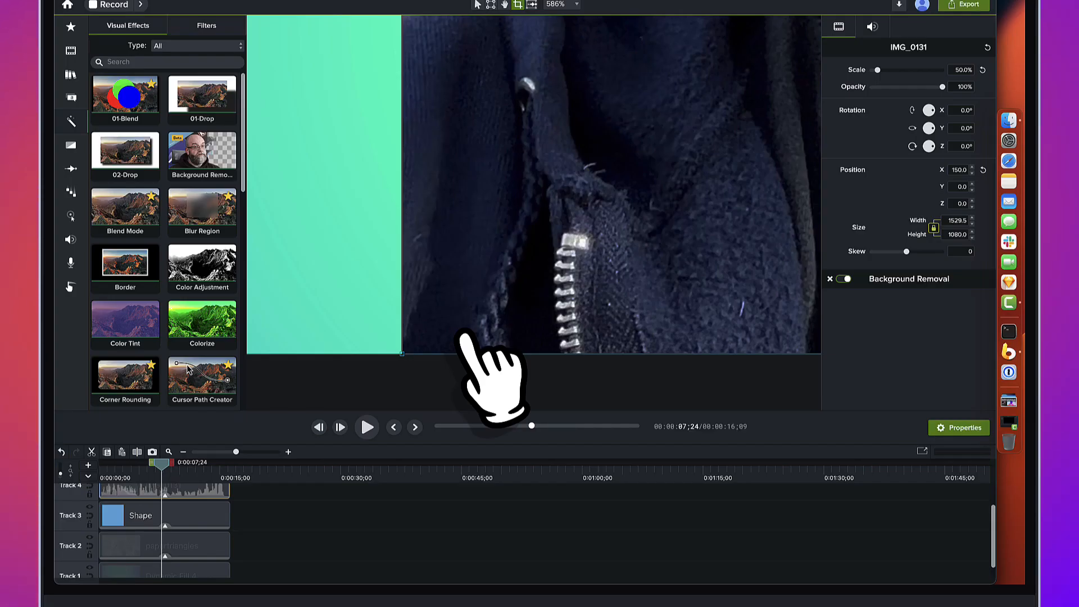
key("super+0")
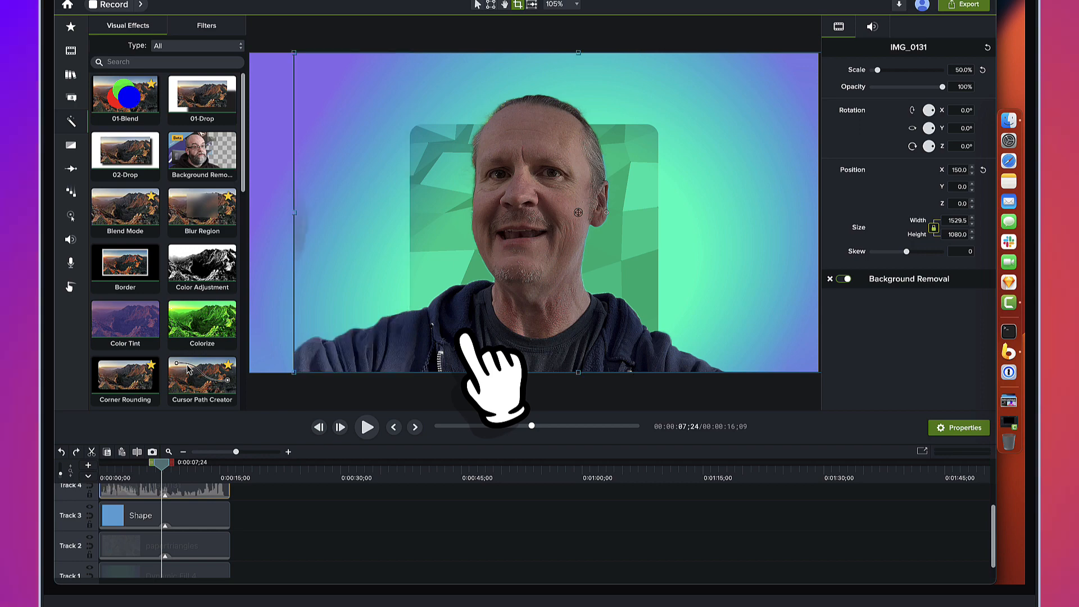
left_click(256, 522)
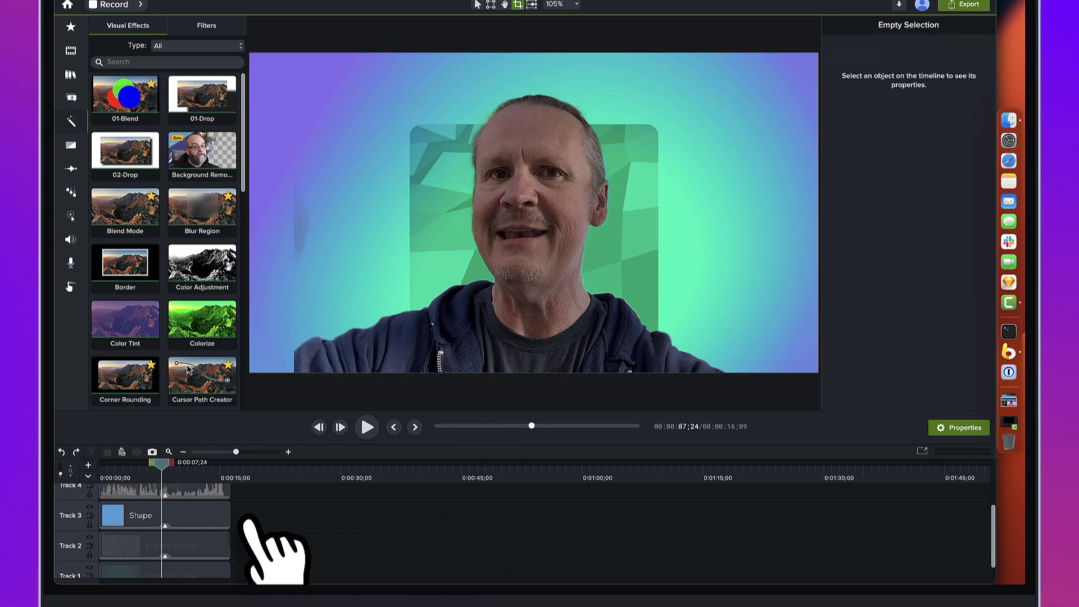
Isolate the Shape track beneath the video to view the rounded matte on its own, and show all tracks again.
left_click(218, 514)
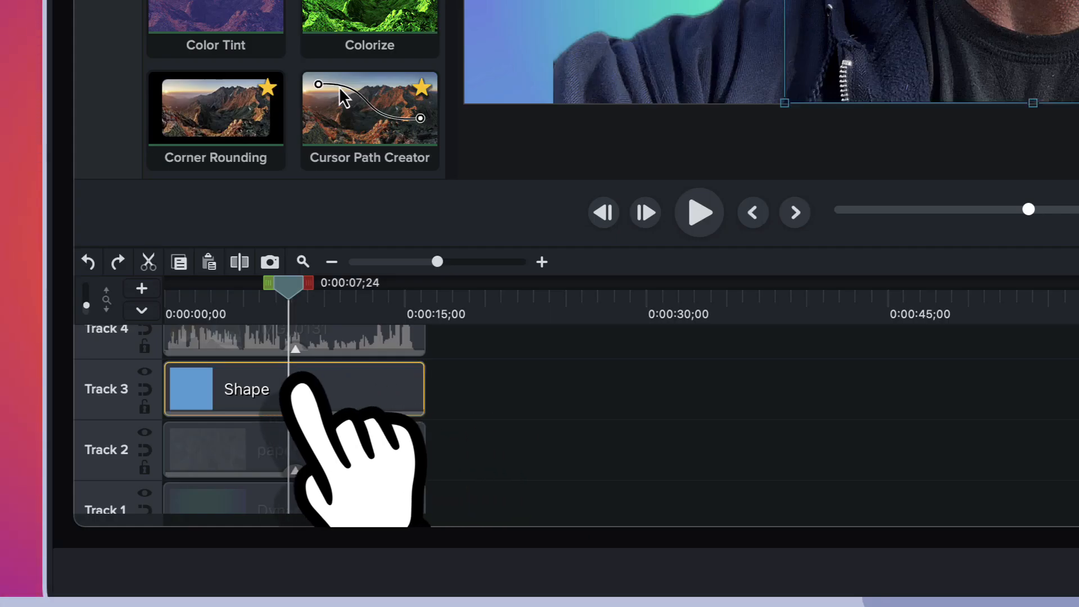
left_click(148, 372, "alt")
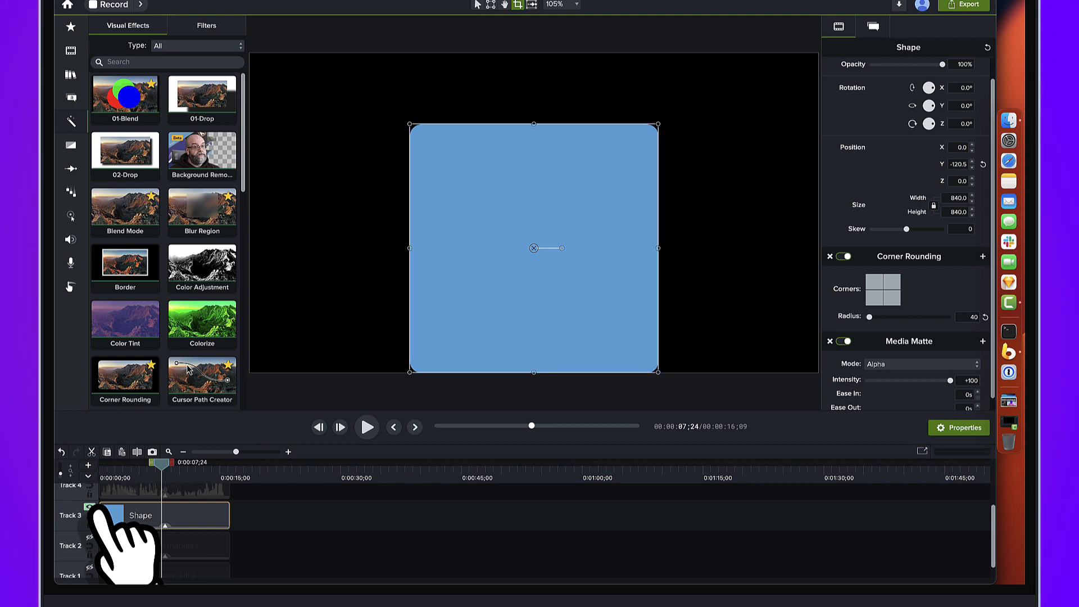
left_click(90, 507, "alt")
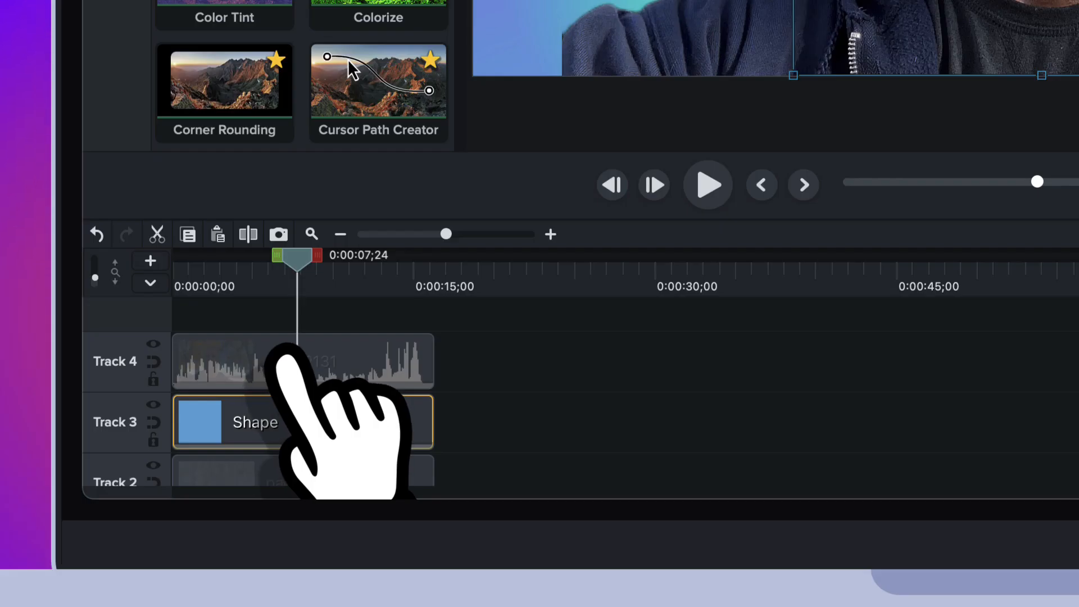
Paste a copy of the matte Shape onto a new track above IMG_0131 at 0:00:00;00, and review its attached effects.
left_click(286, 356)
key("ctrl+Home")
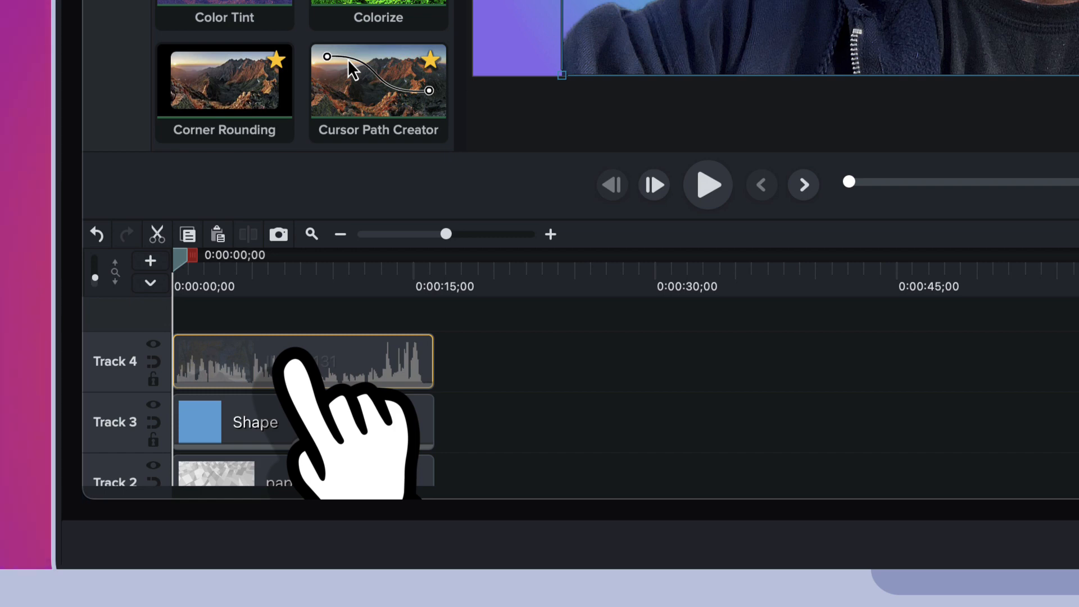
key("ctrl+v")
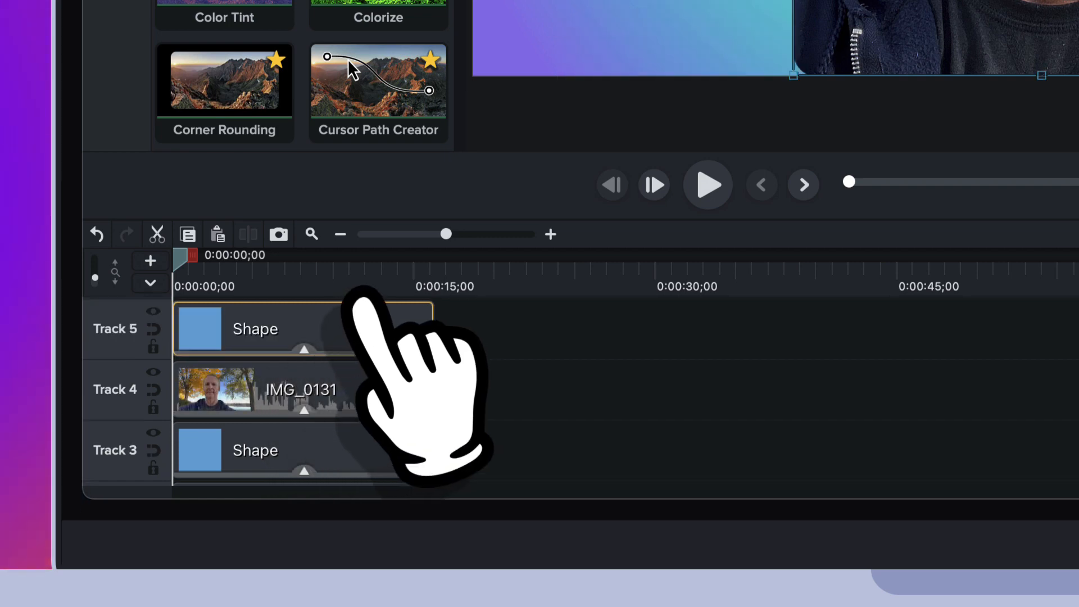
left_click(306, 348)
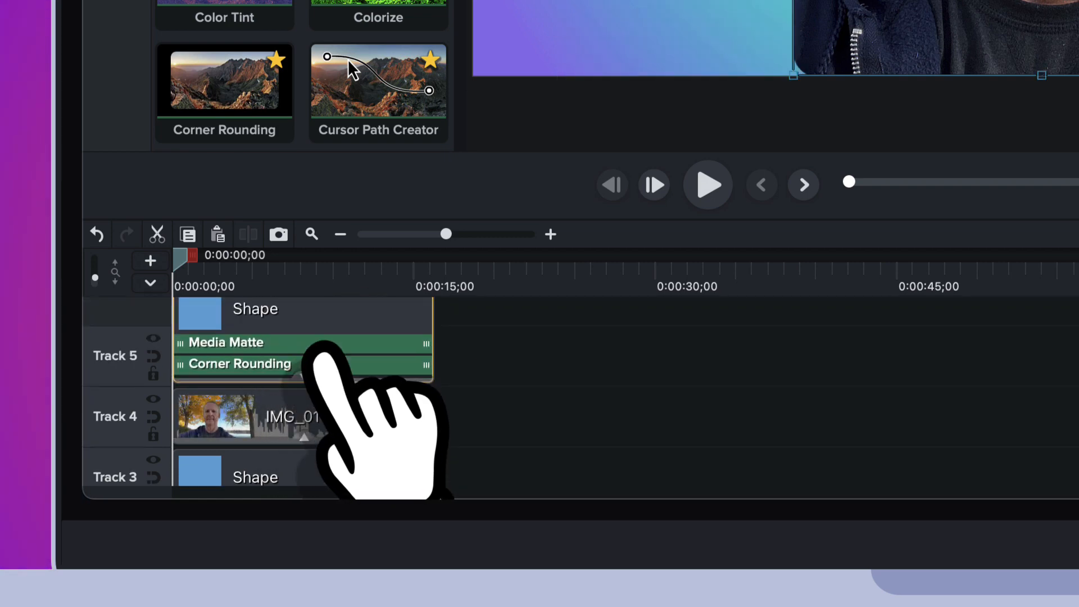
left_click(306, 377)
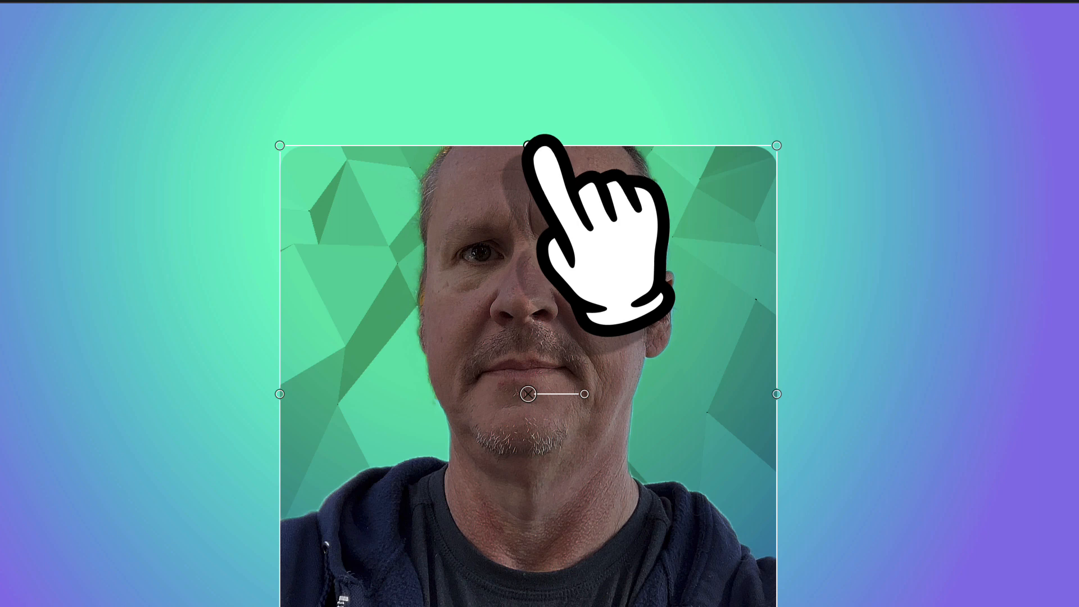
Stretch the Track 5 Shape upward to the canvas's top edge at height 1080, and check it in isolation.
left_click_drag(528, 145, 527, 3)
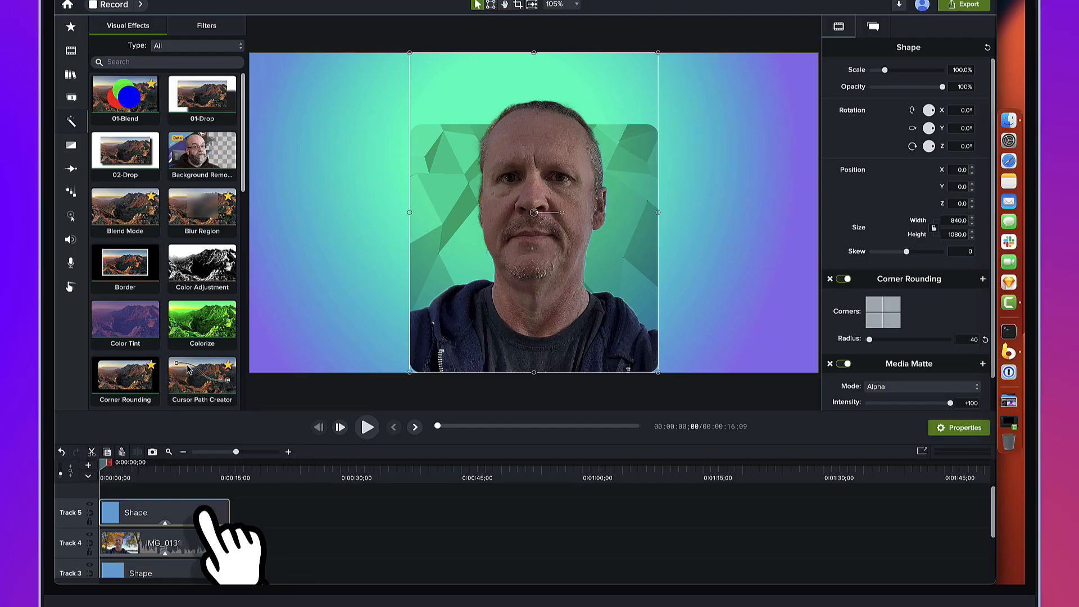
left_click(89, 504)
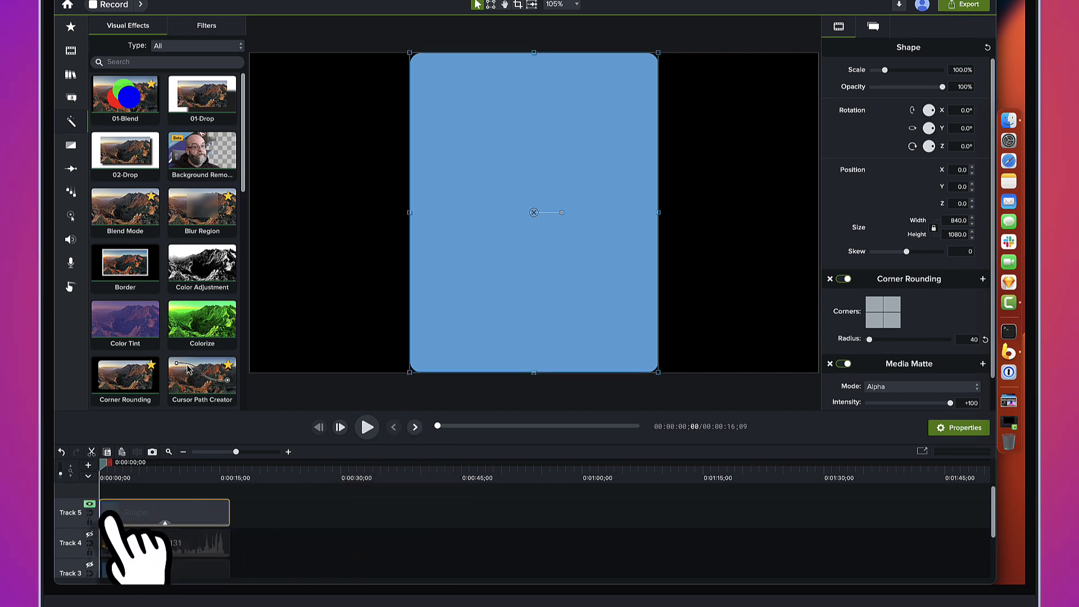
left_click(90, 504)
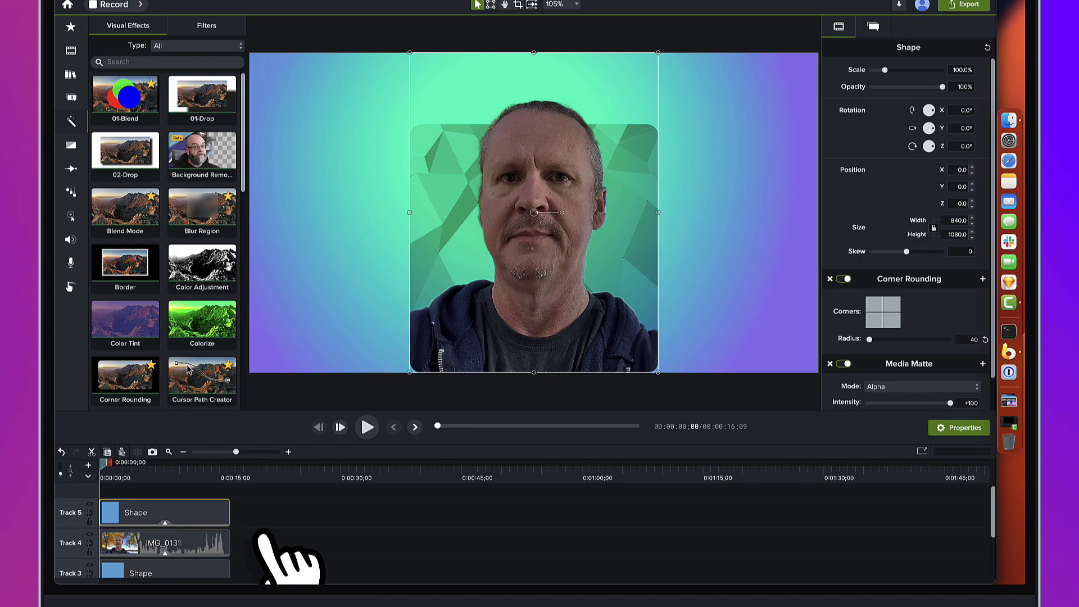
Move both Shape mattes, IMG_0131 and papertriangles up together, leaving a small gap below the rounded square and Dynamic Fill 4 in place.
left_click(325, 549)
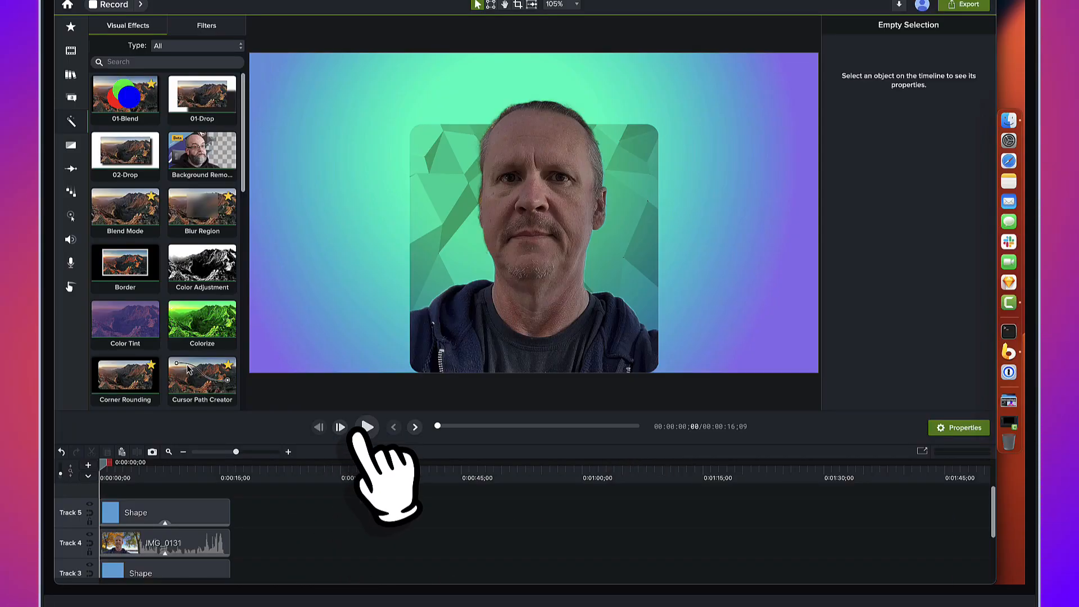
left_click_drag(264, 502, 179, 581)
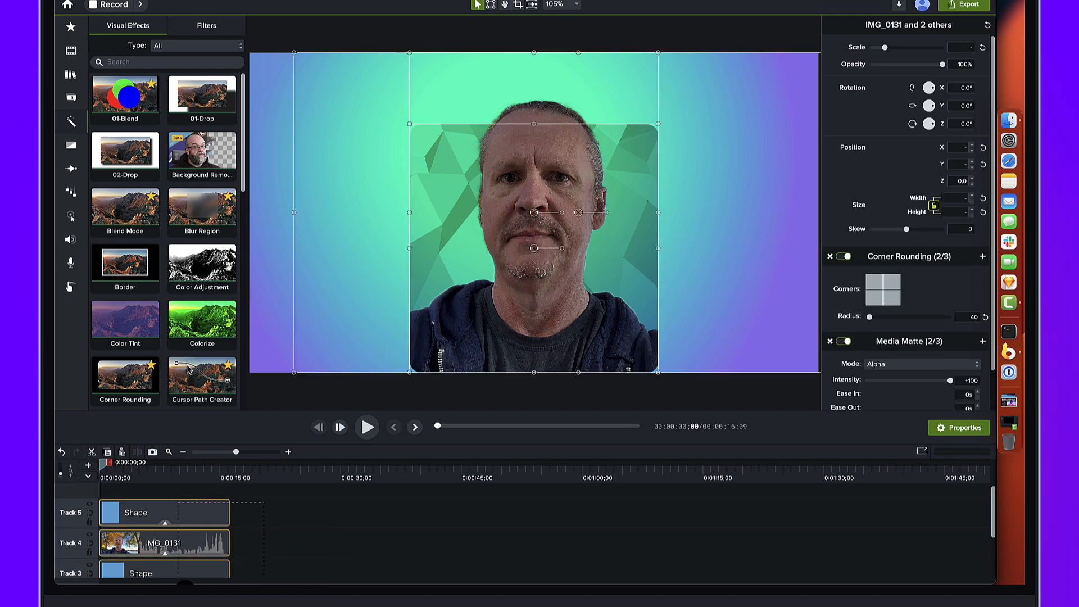
scroll(197, 568, "down", 2)
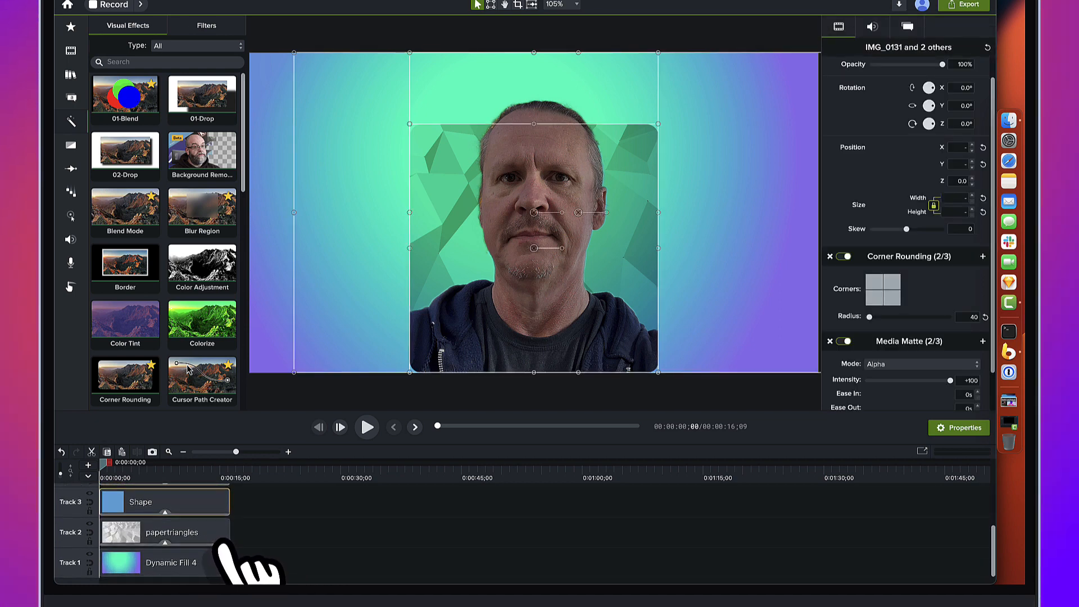
left_click(220, 534)
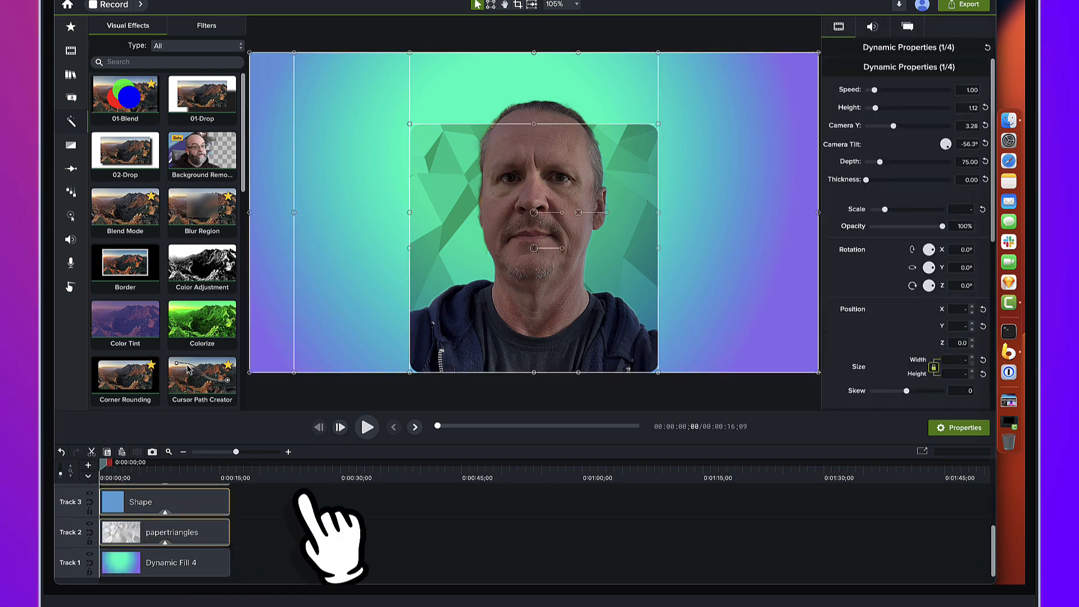
key("Up")
key("Up")
key("Up")
key("Up")
key("Up")
key("Up")
key("Up")
key("Up")
key("Up")
key("Up")
key("Up")
key("Up")
key("Up")
key("Up")
key("Up")
key("Up")
key("Up")
key("Up")
key("Up")
key("Up")
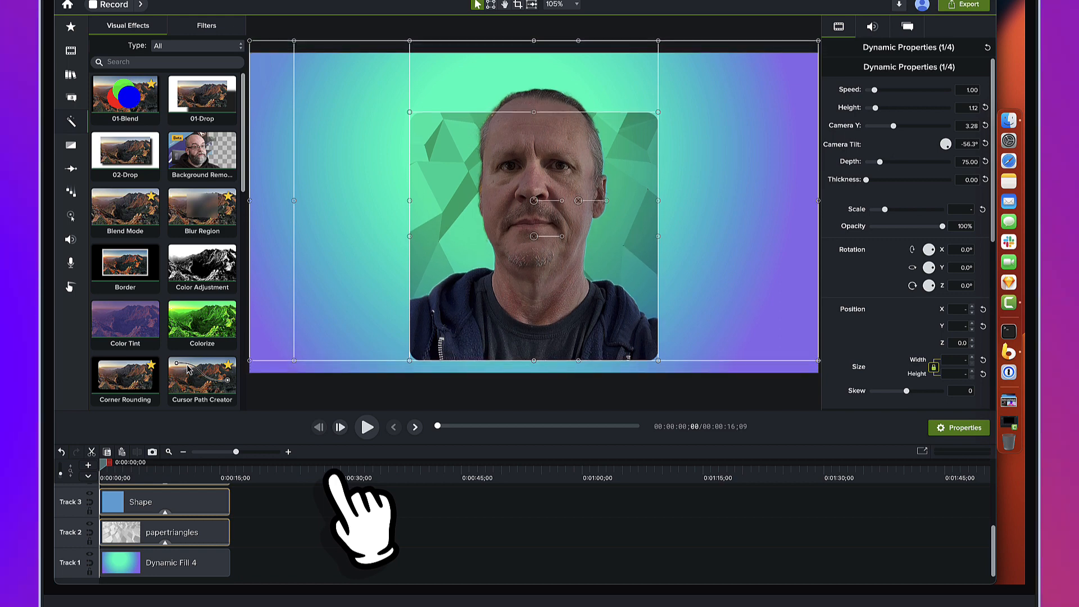
key("Up")
key("Up")
key("Up")
key("Up")
key("Up")
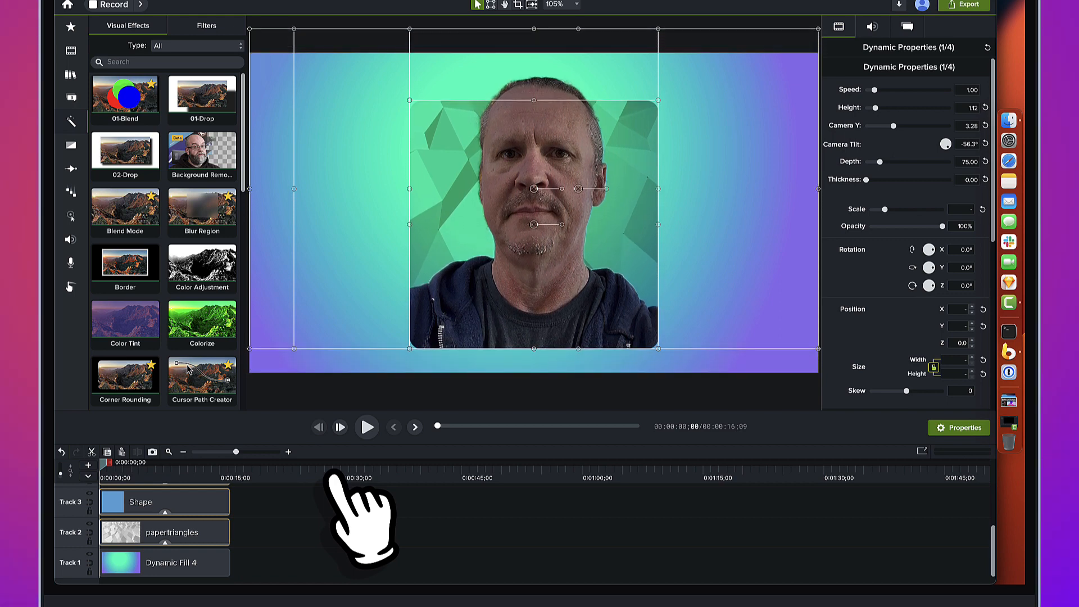
Deselect the media and play the first few seconds of the timeline to preview the pop-out effect.
left_click(430, 565)
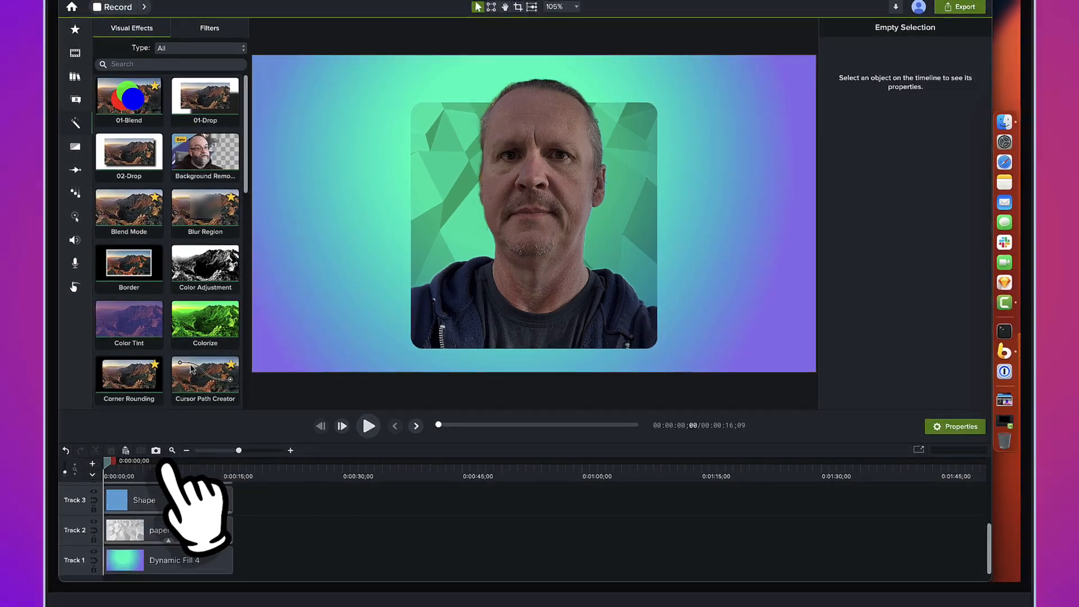
key("space")
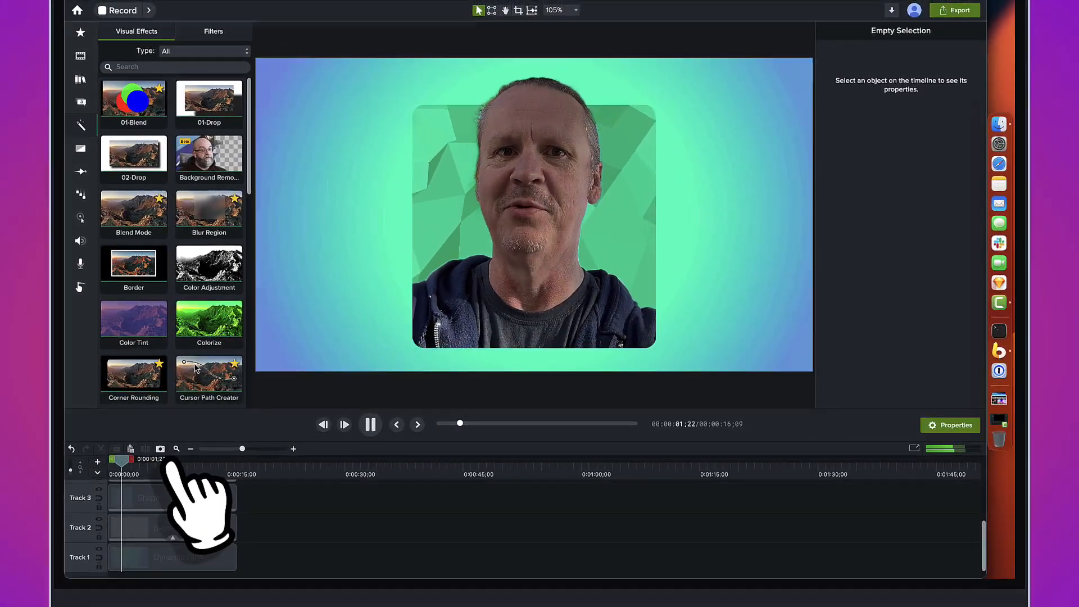
key("space")
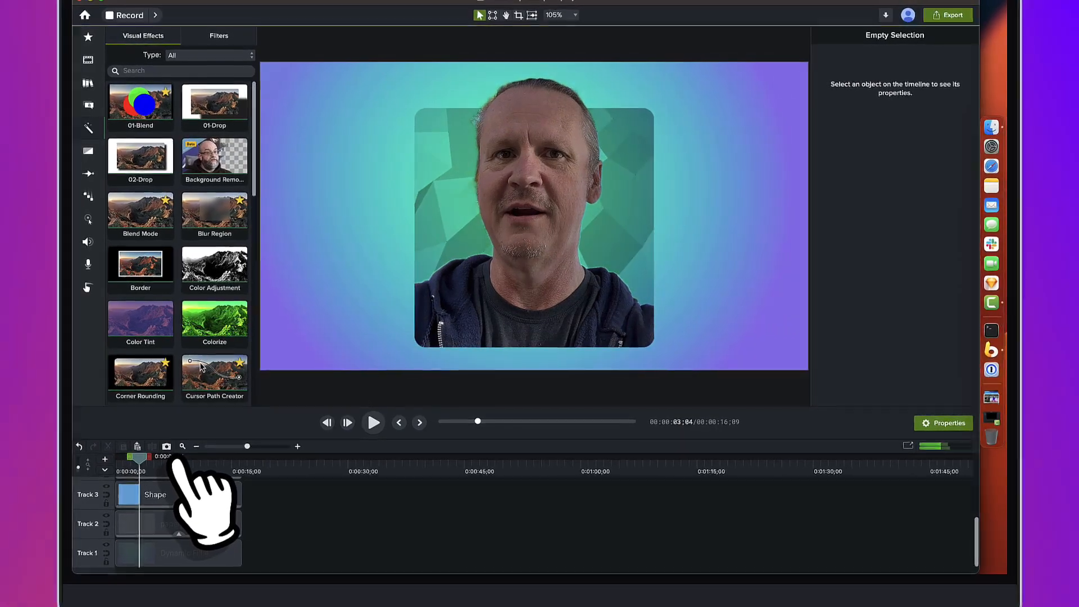